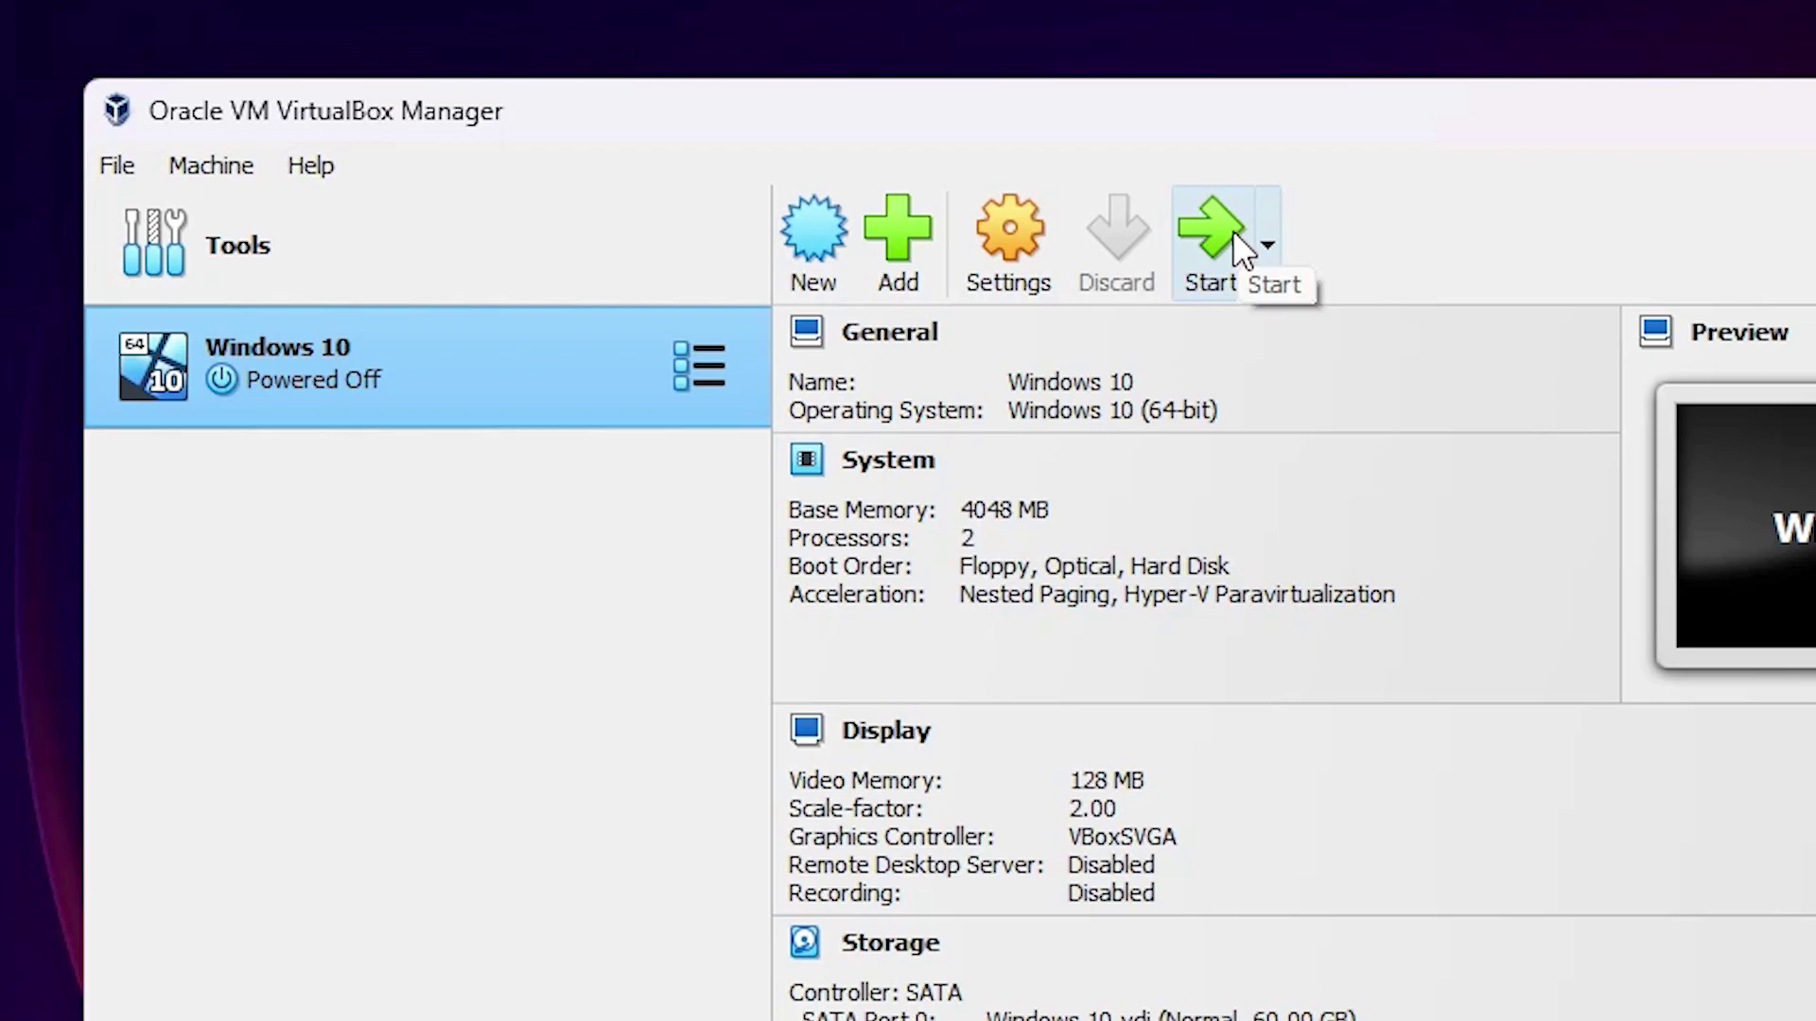
# Step: Start the Windows 10 virtual machine from VirtualBox Manager
pyautogui.click(1233, 231)
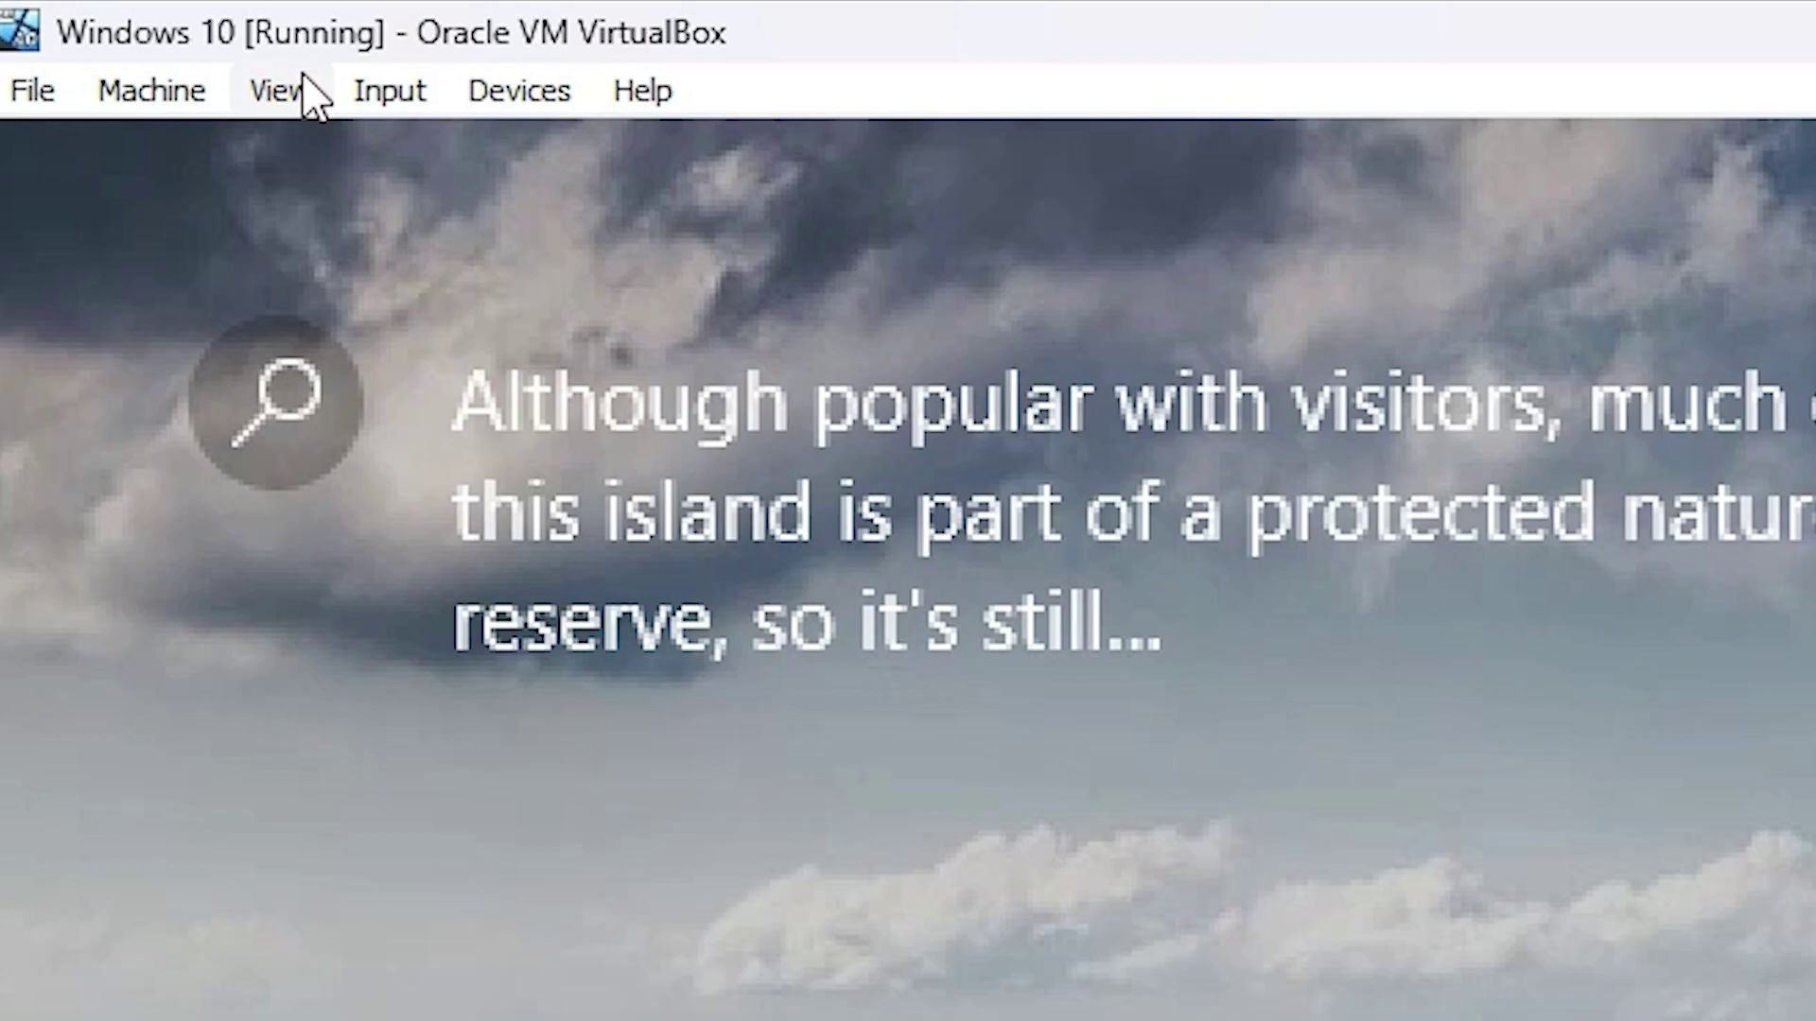
# Step: Set Virtual Screen 1 to Scale to 100% from the View menu
pyautogui.click(303, 72)
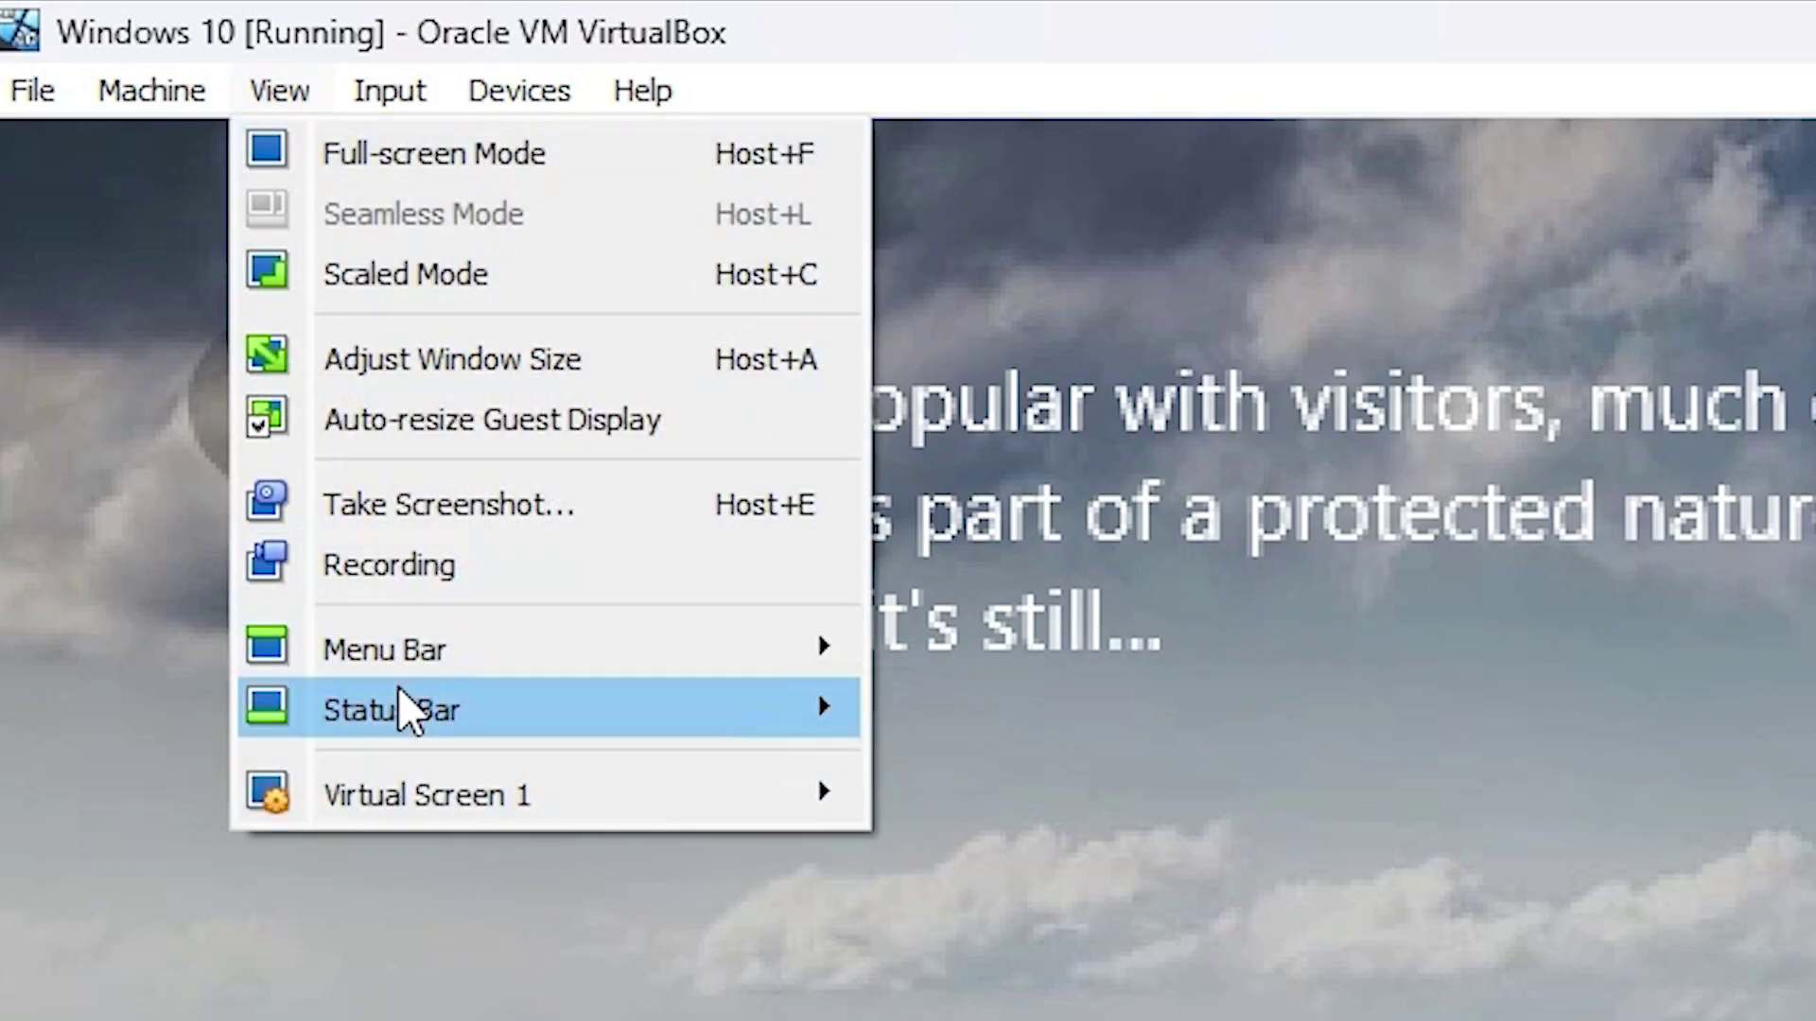
pyautogui.moveTo(286, 245)
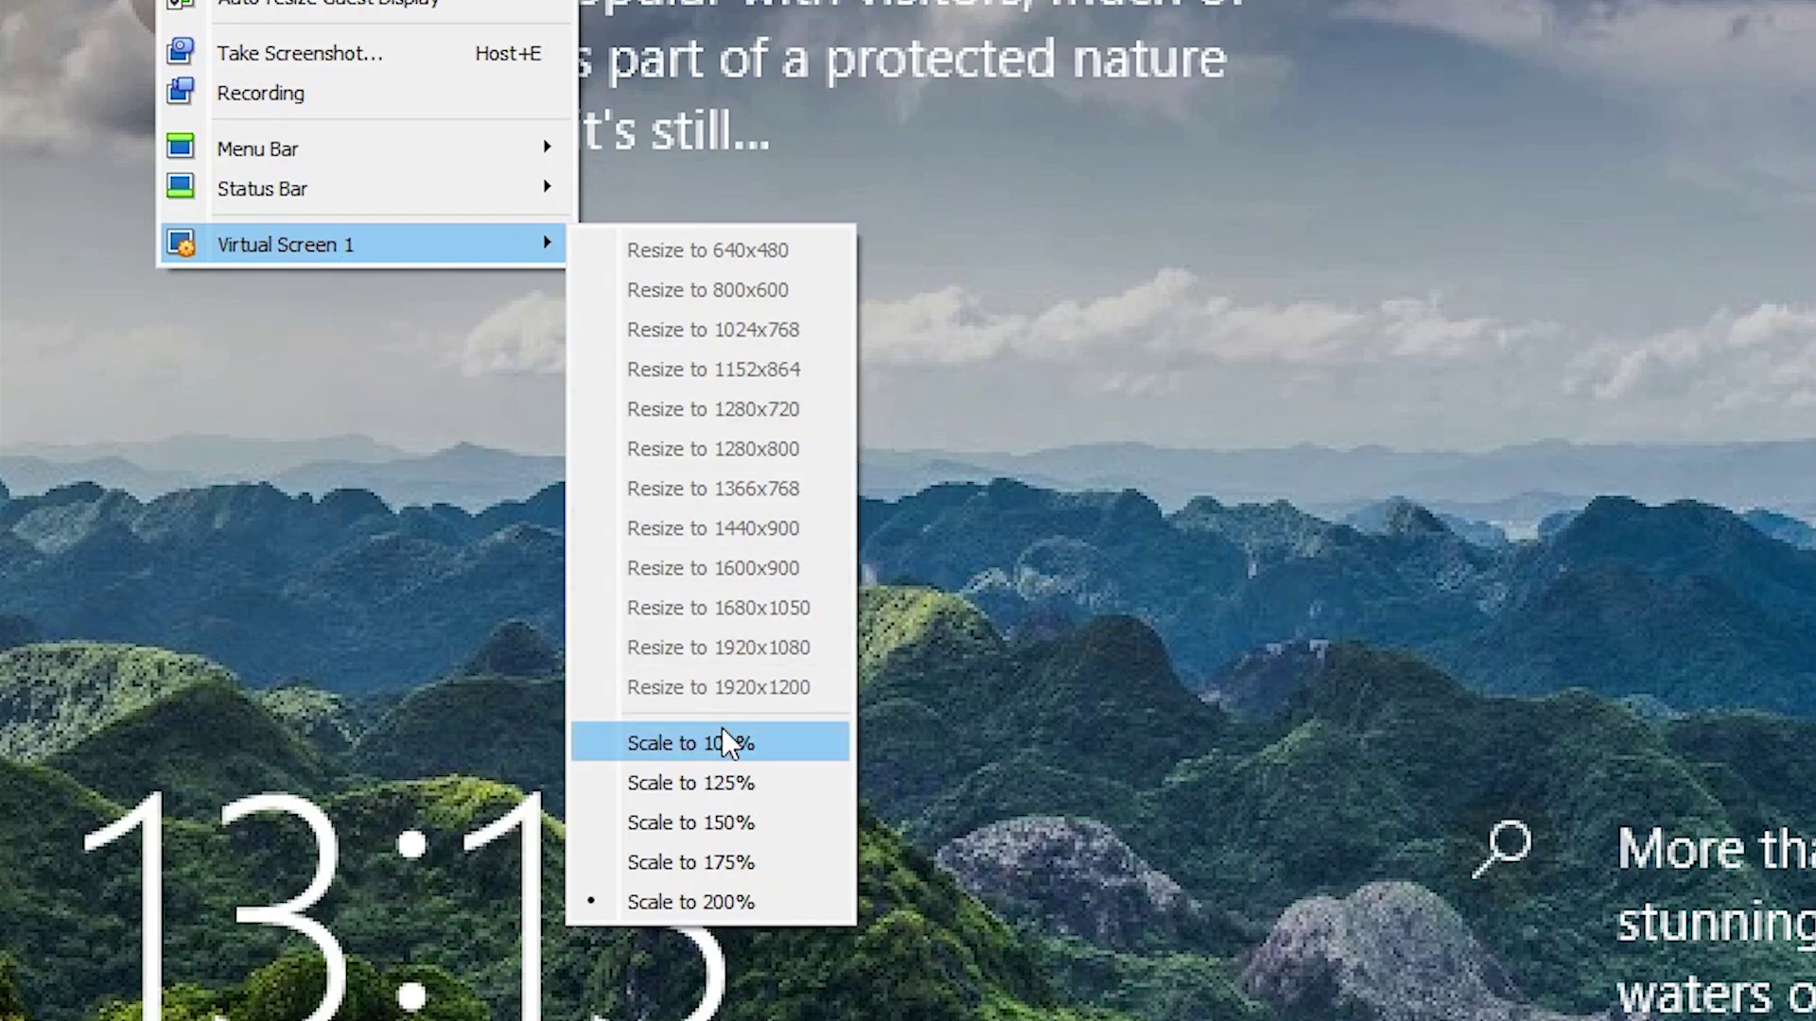
pyautogui.click(779, 752)
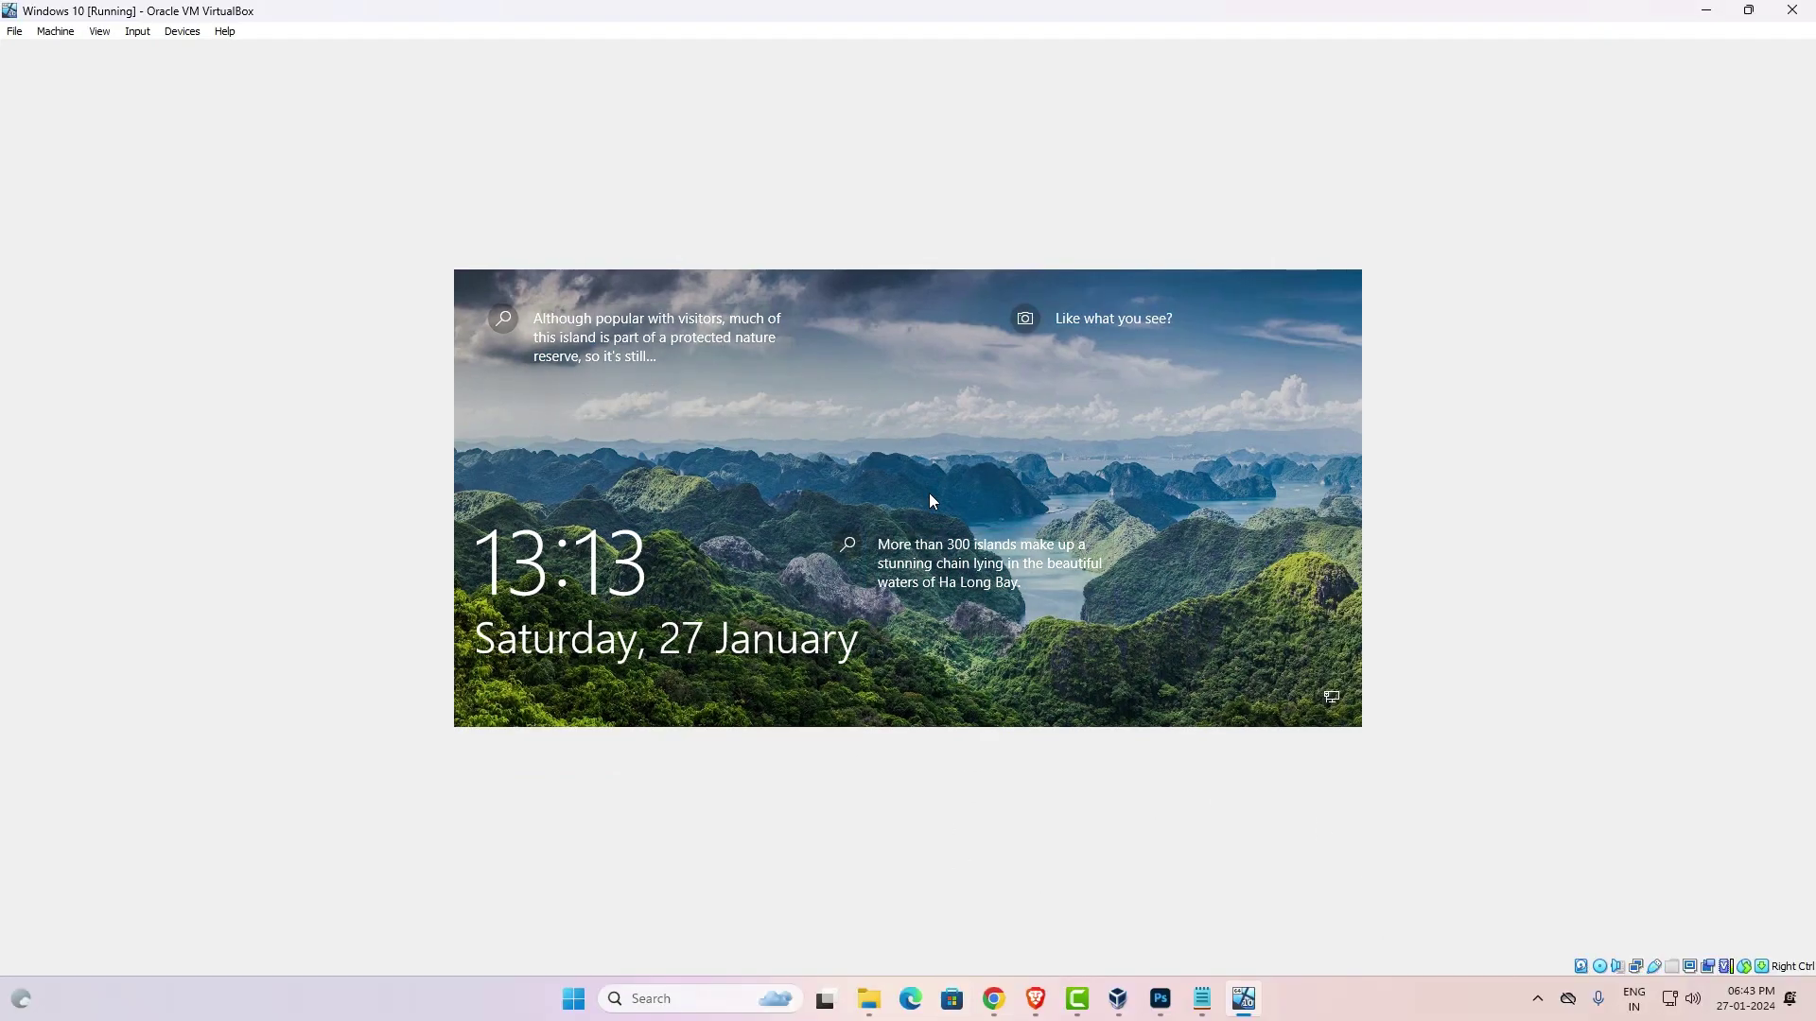
# Step: Toggle full-screen mode on with Host+F, confirming Switch, then back to windowed
pyautogui.press('Control_R+f')
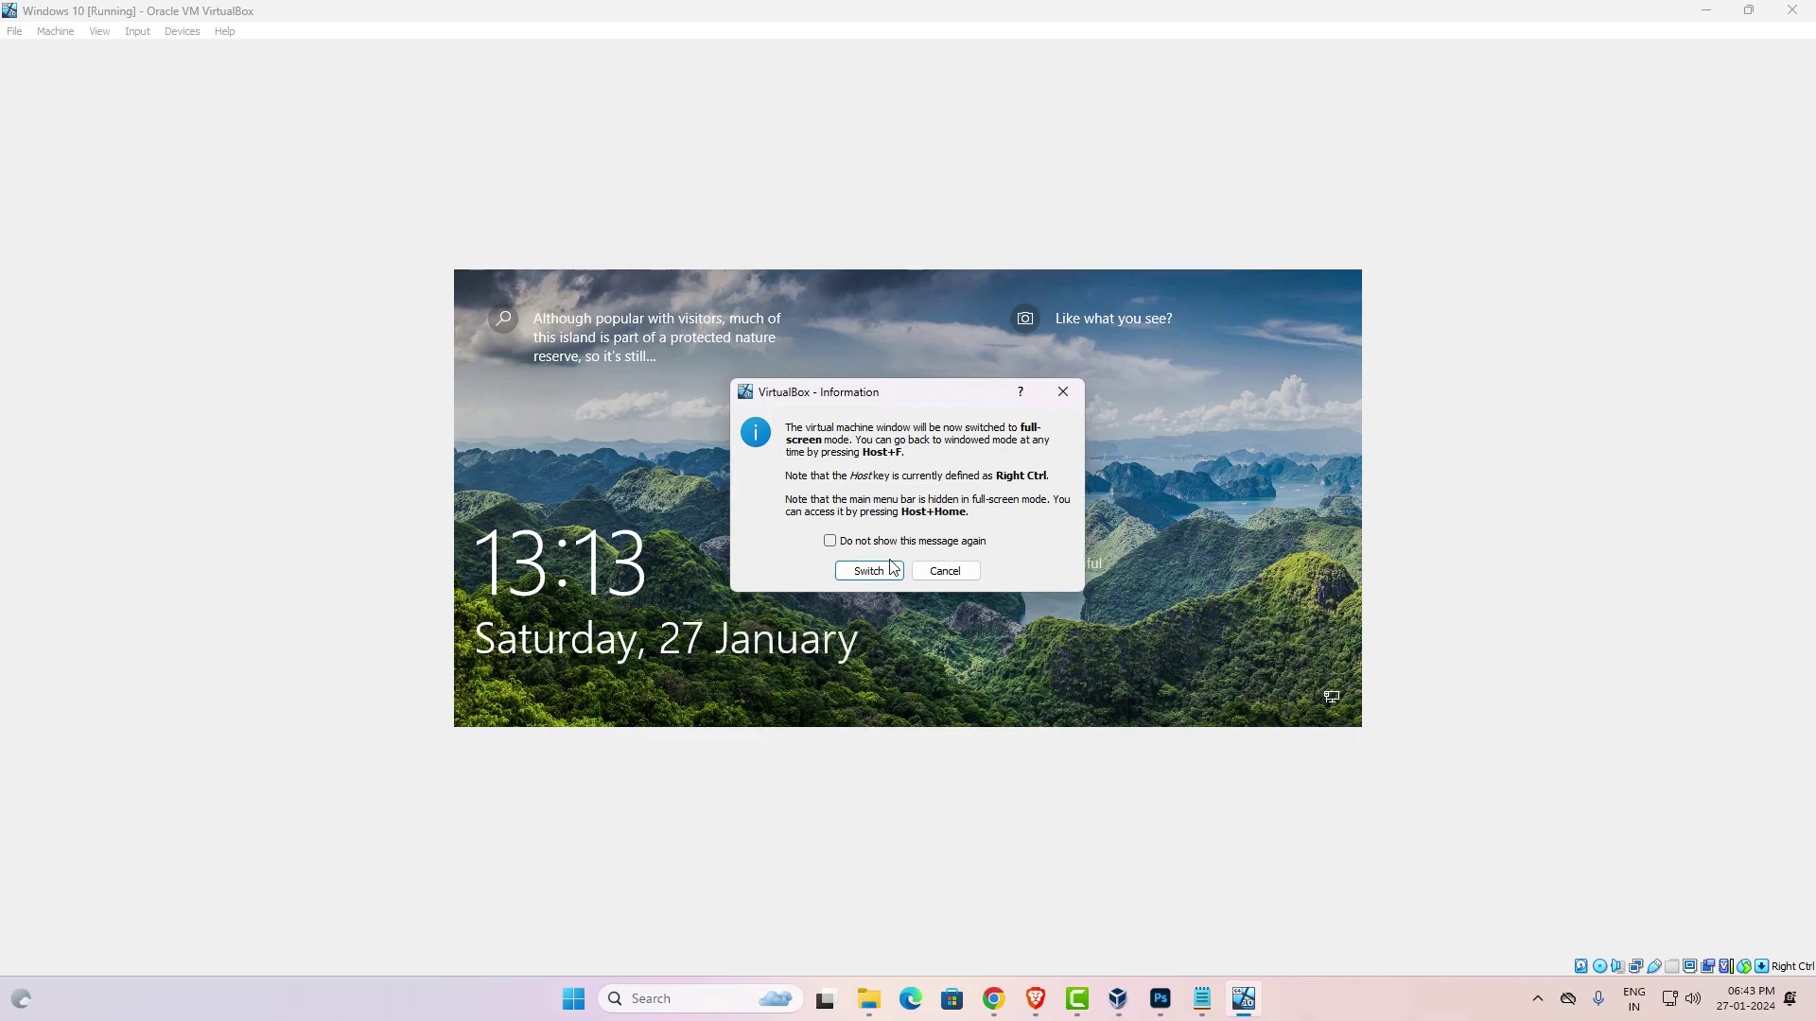
pyautogui.click(869, 570)
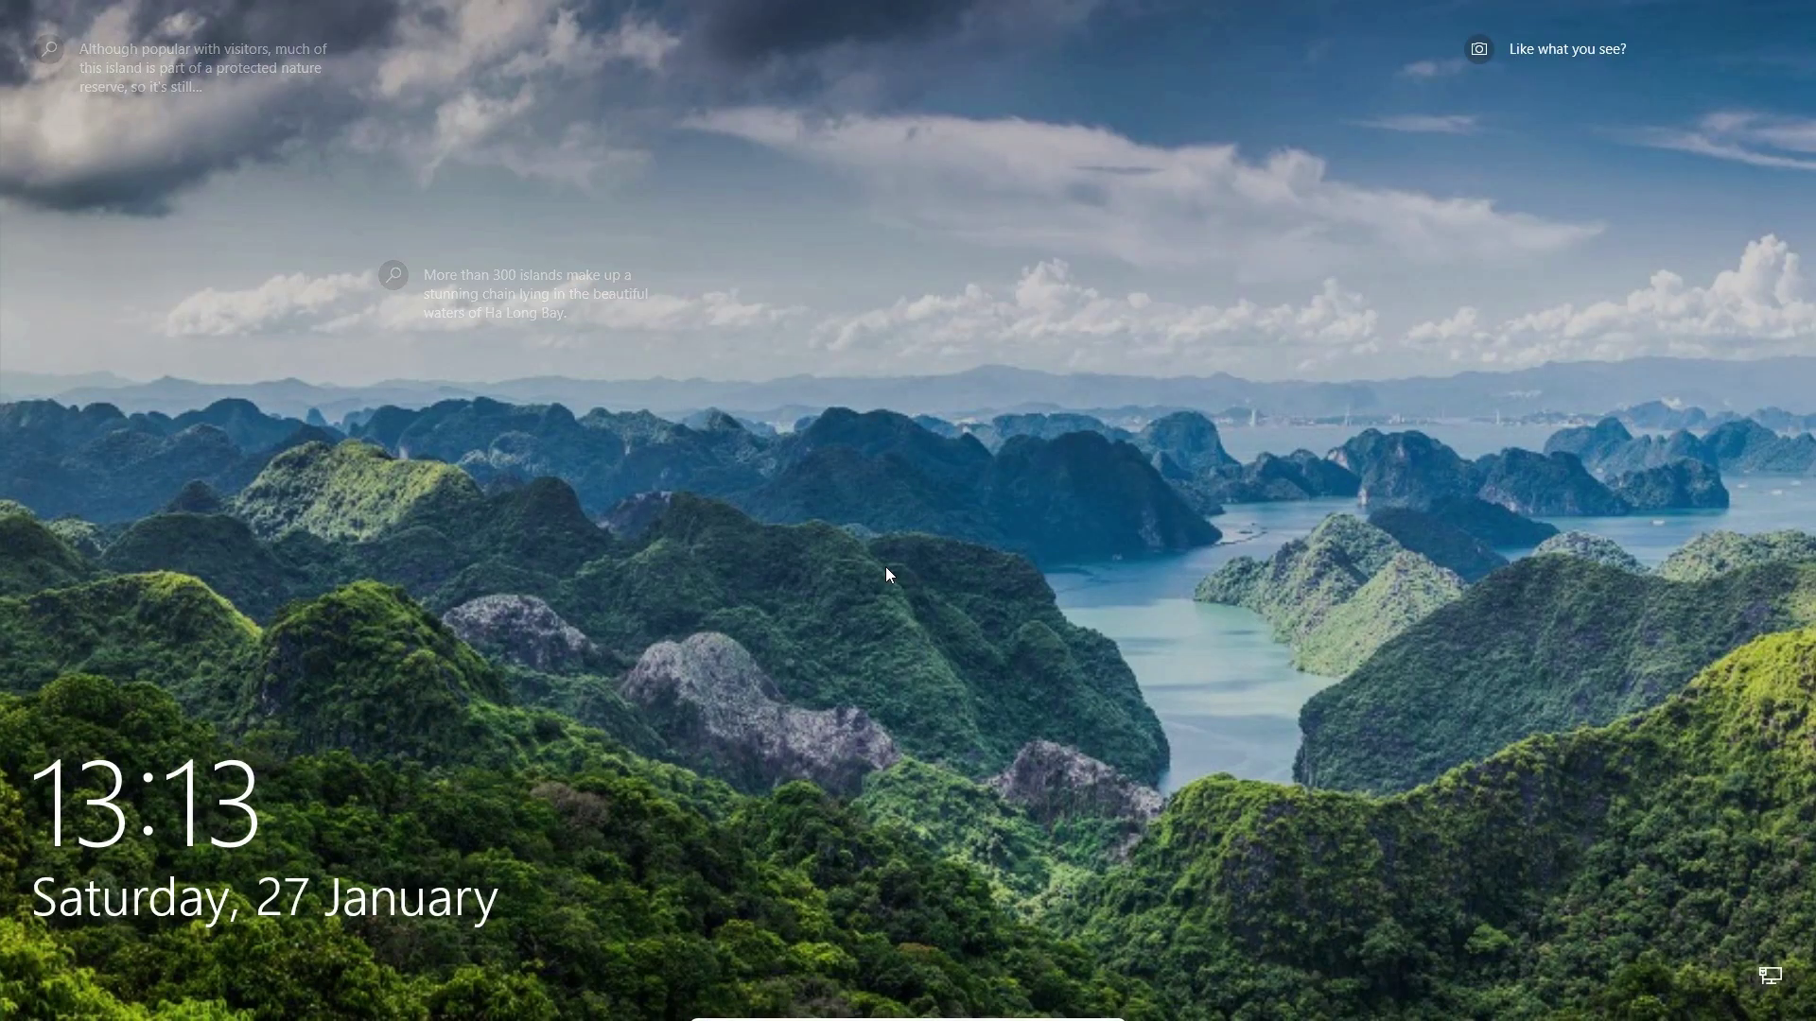
pyautogui.press('Control_R+f')
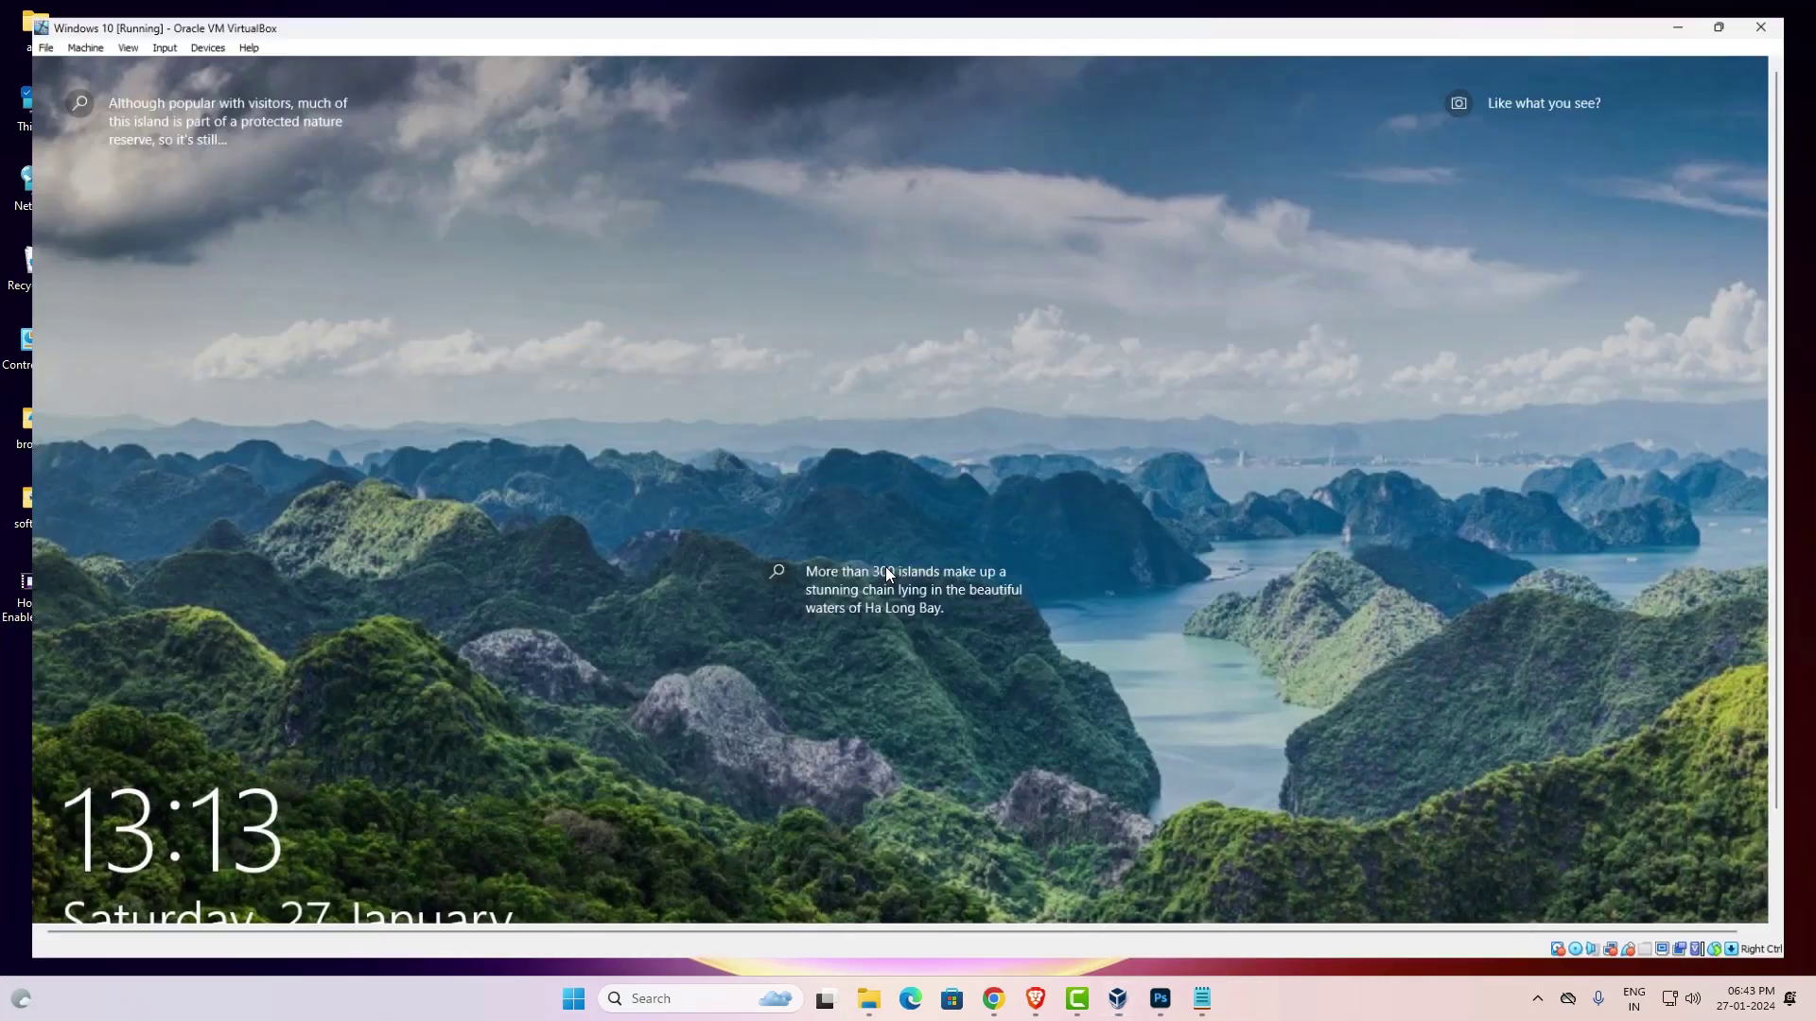